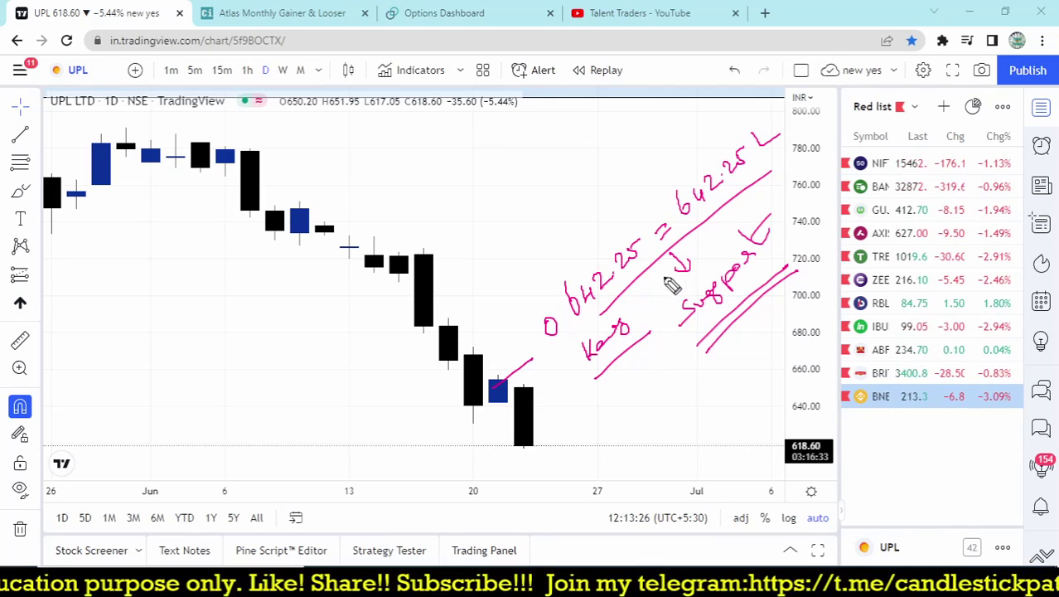
# Brush a line at the blue candle, write 'Support Broken', and draw down arrows under the last candles.
pyautogui.moveTo(491, 400)
pyautogui.mouseDown()
pyautogui.moveTo(620, 407)
pyautogui.moveTo(653, 397)
pyautogui.moveTo(681, 360)
pyautogui.mouseUp()
pyautogui.moveTo(670, 406)
pyautogui.mouseDown()
pyautogui.moveTo(700, 421)
pyautogui.moveTo(733, 394)
pyautogui.moveTo(724, 419)
pyautogui.moveTo(769, 393)
pyautogui.mouseUp()
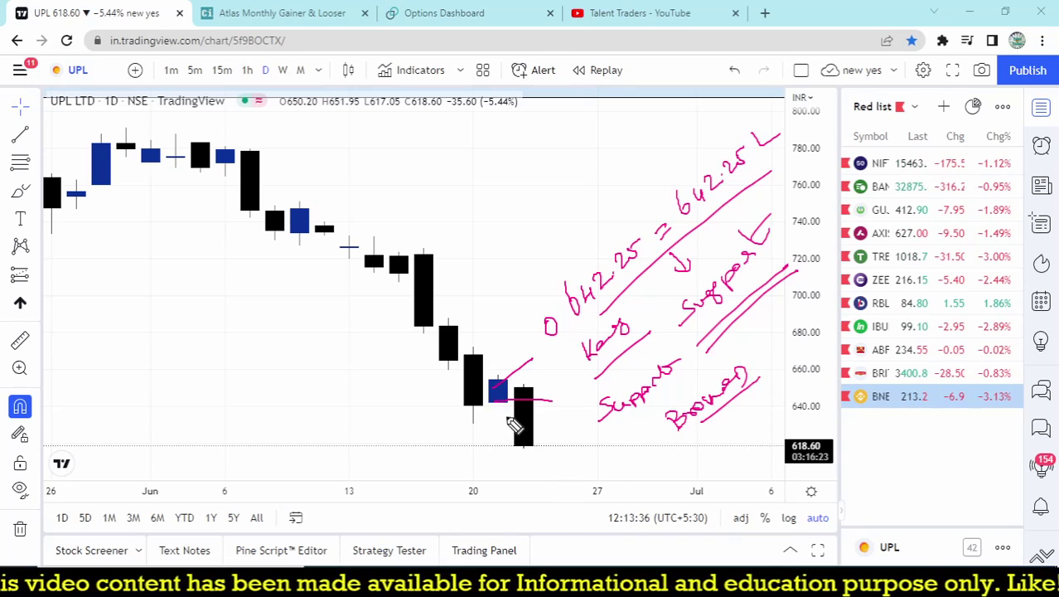
pyautogui.moveTo(524, 407)
pyautogui.mouseDown()
pyautogui.moveTo(550, 481)
pyautogui.moveTo(557, 470)
pyautogui.mouseUp()
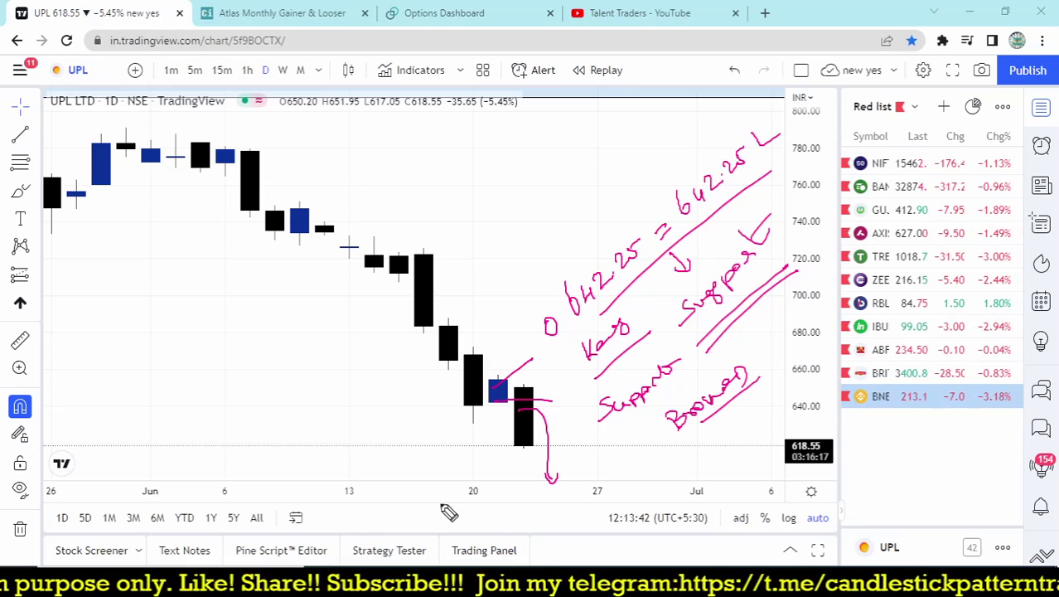
pyautogui.moveTo(506, 474); pyautogui.dragTo(570, 439)
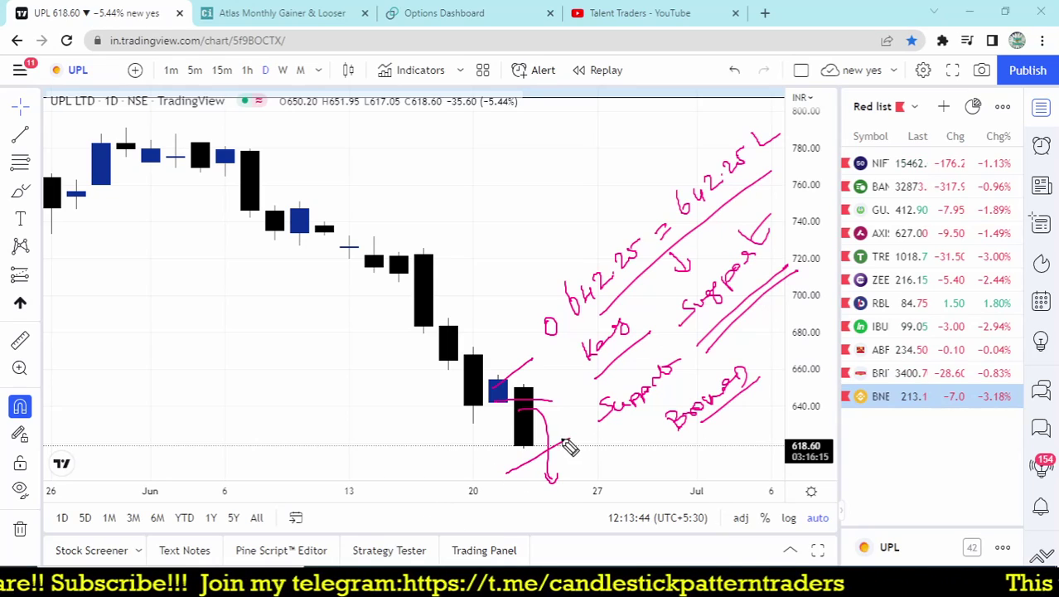
pyautogui.moveTo(502, 407)
pyautogui.mouseDown()
pyautogui.moveTo(501, 472)
pyautogui.moveTo(514, 414)
pyautogui.mouseUp()
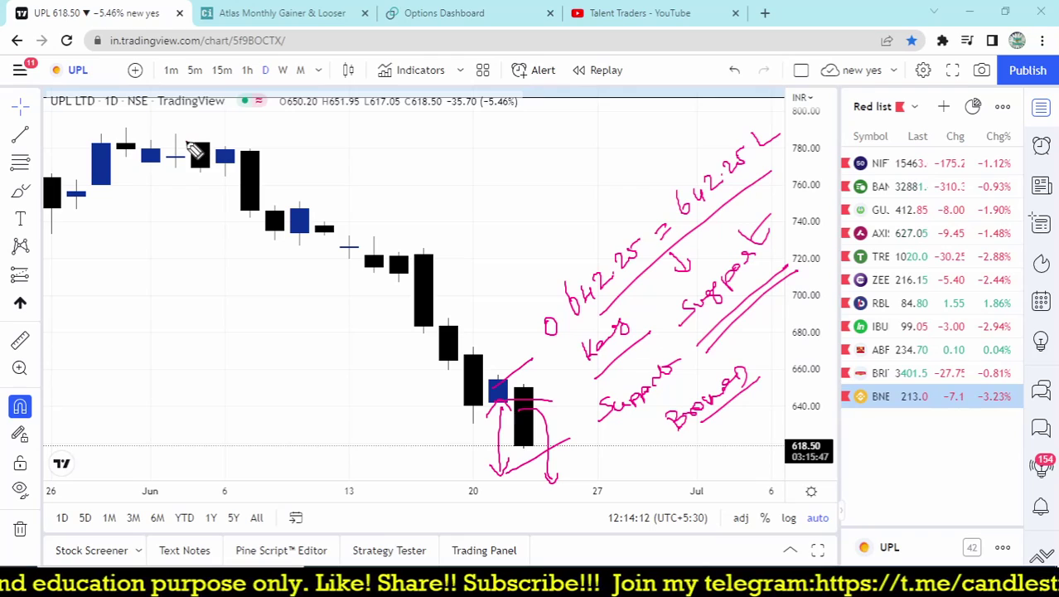
# Draw lines along the early-June highs and the first blue candle's bottom, circling the top candle.
pyautogui.moveTo(185, 143); pyautogui.dragTo(288, 139)
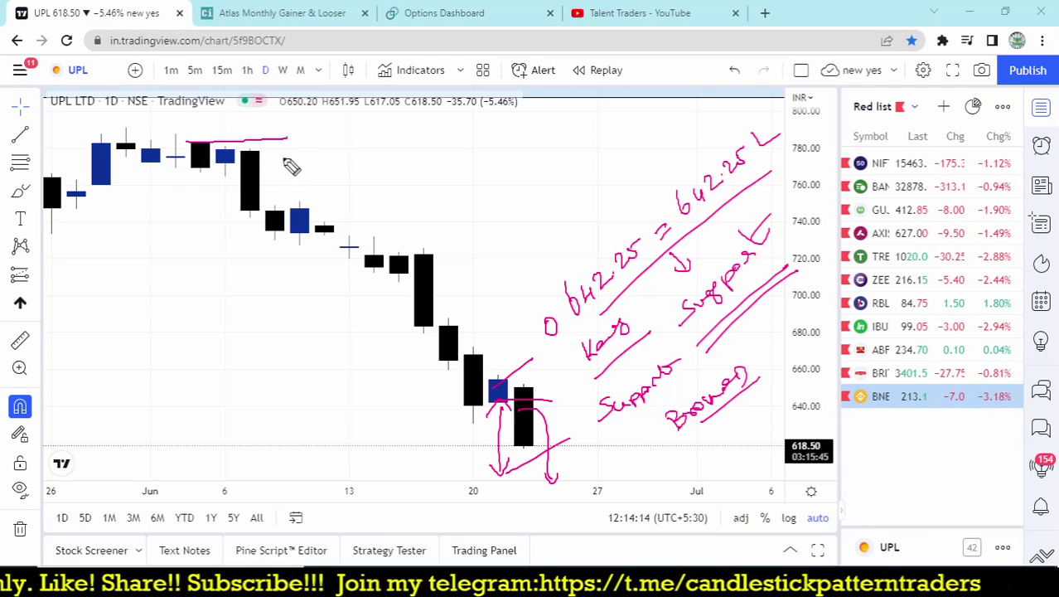
pyautogui.moveTo(230, 170)
pyautogui.mouseDown()
pyautogui.moveTo(274, 103)
pyautogui.moveTo(259, 153)
pyautogui.moveTo(239, 141)
pyautogui.moveTo(235, 160)
pyautogui.mouseUp()
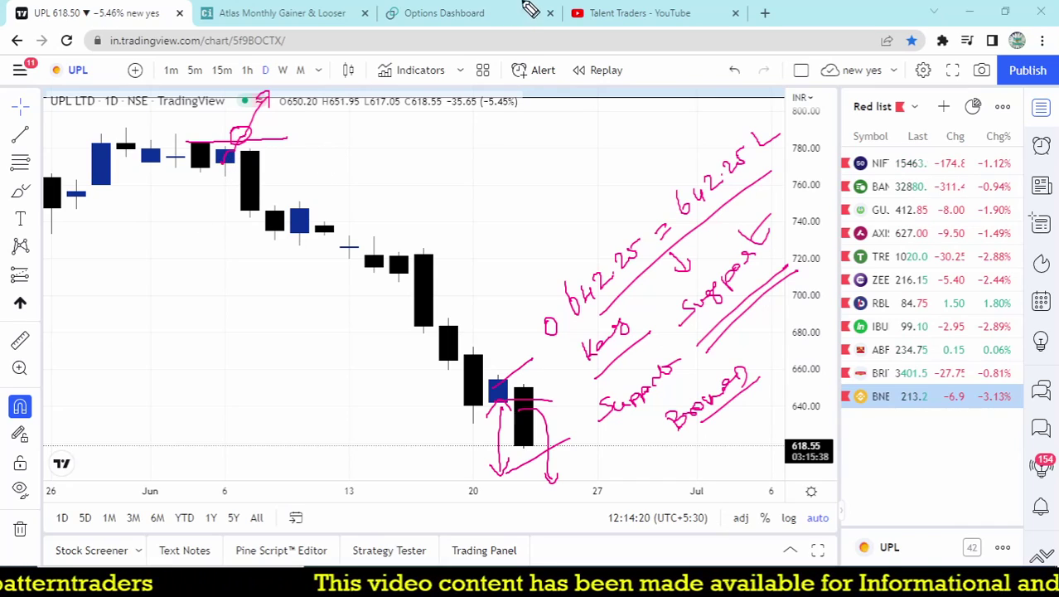
pyautogui.moveTo(88, 184)
pyautogui.mouseDown()
pyautogui.moveTo(124, 187)
pyautogui.moveTo(114, 208)
pyautogui.moveTo(123, 232)
pyautogui.mouseUp()
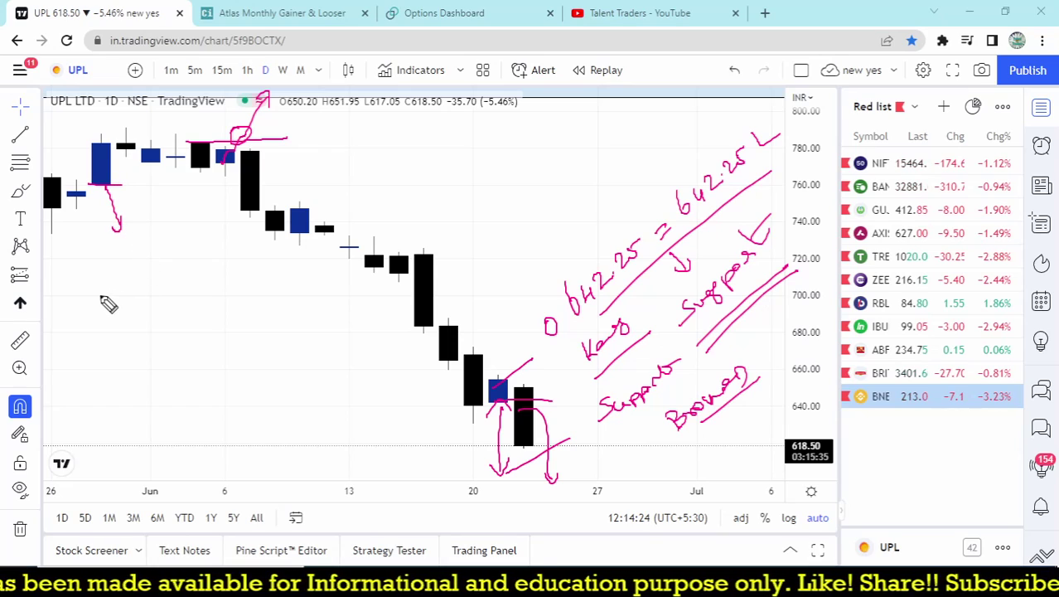
# Write 'Key Support', add an arrow above the highs, draw the descending trend line, and mark the first blue candles' tops.
pyautogui.moveTo(101, 299); pyautogui.dragTo(135, 294)
pyautogui.moveTo(139, 342)
pyautogui.mouseDown()
pyautogui.moveTo(135, 369)
pyautogui.moveTo(172, 347)
pyautogui.moveTo(202, 295)
pyautogui.mouseUp()
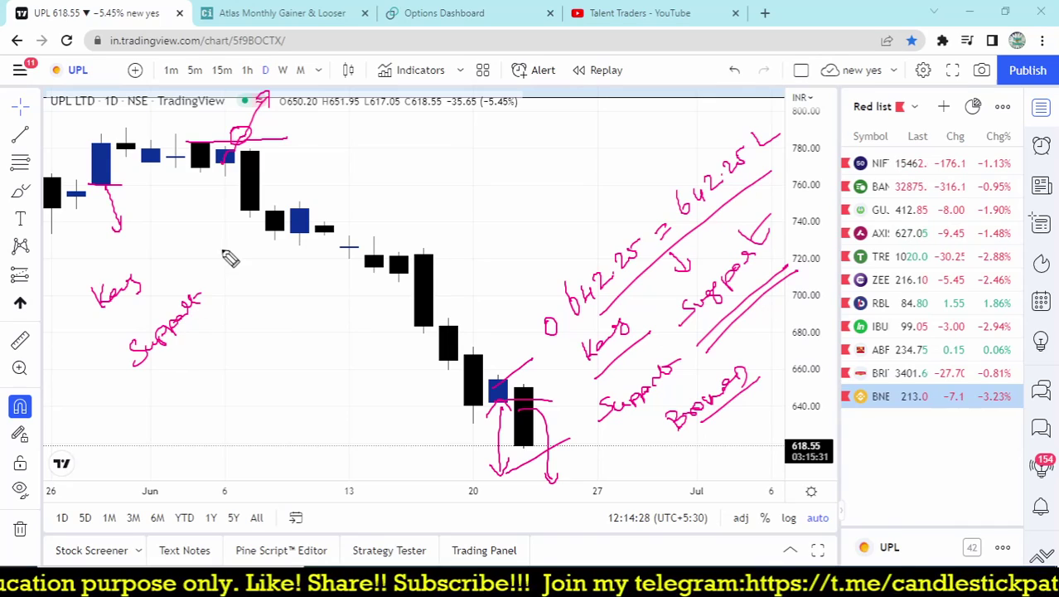
pyautogui.moveTo(303, 86)
pyautogui.mouseDown()
pyautogui.moveTo(298, 131)
pyautogui.moveTo(327, 73)
pyautogui.mouseUp()
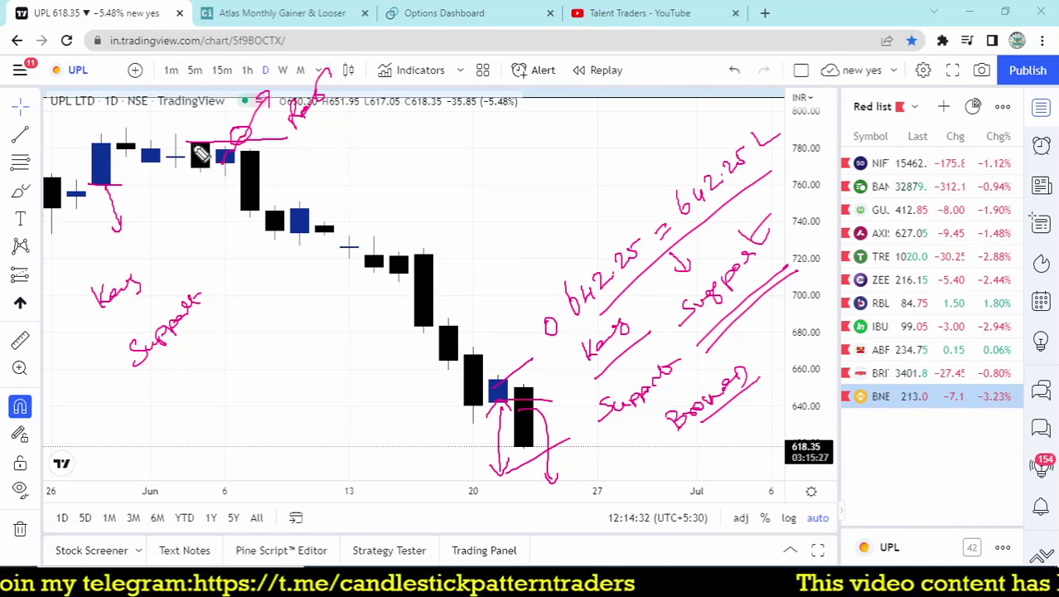
pyautogui.moveTo(200, 154); pyautogui.dragTo(507, 427)
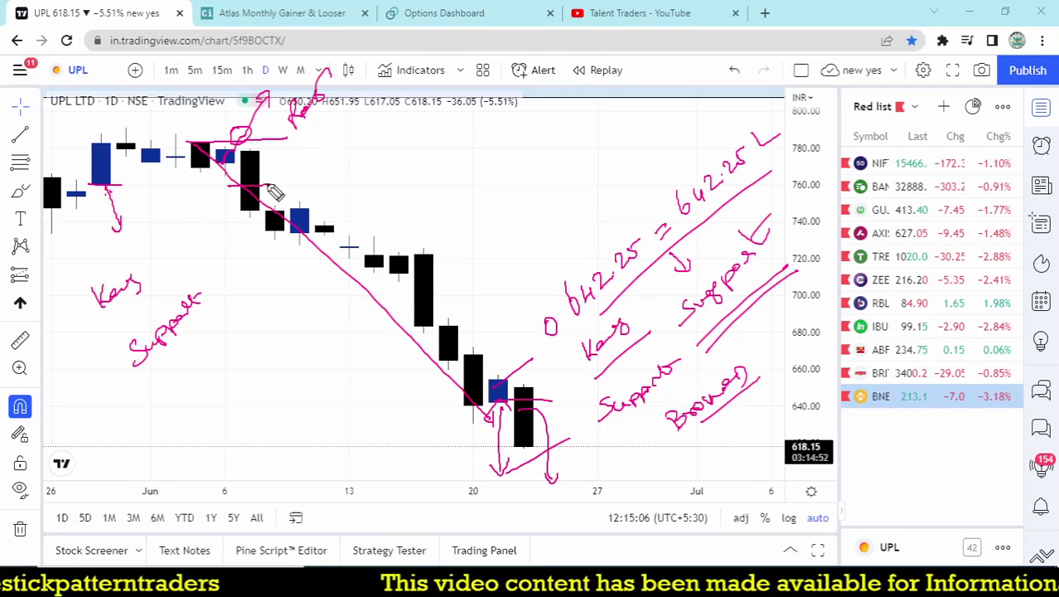
pyautogui.moveTo(93, 142); pyautogui.dragTo(149, 126)
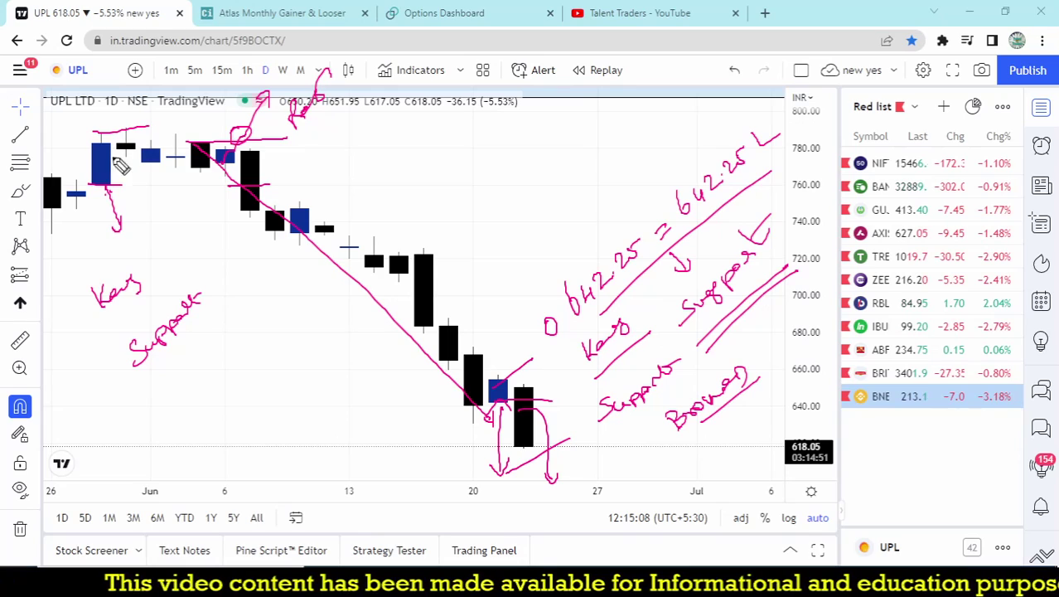
# Clear the old markup, then redraw early-candle range lines, a falling line and a circle round the last three candles.
pyautogui.press('e')
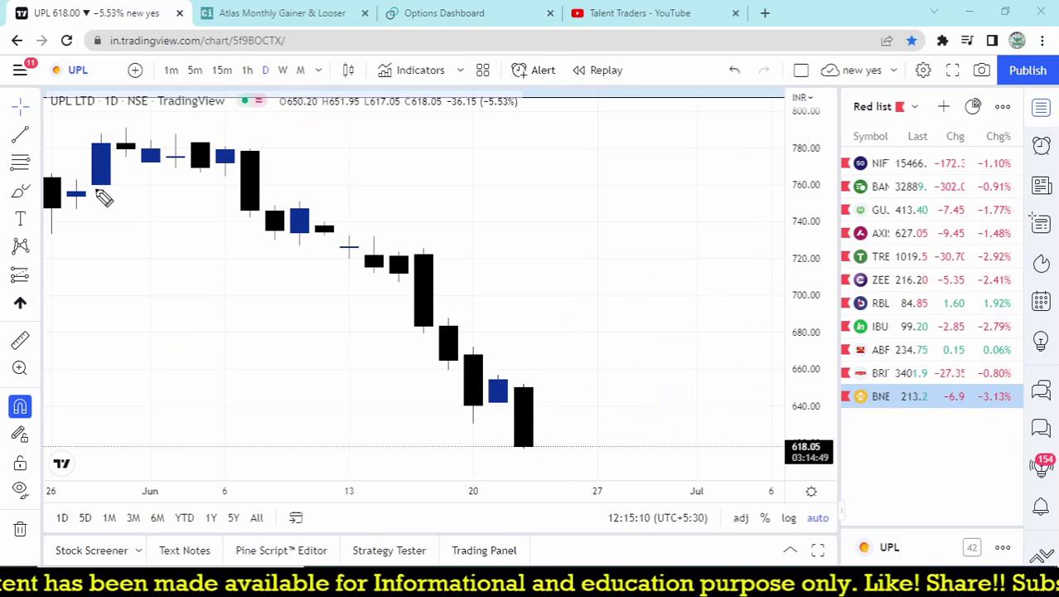
pyautogui.moveTo(92, 183); pyautogui.dragTo(142, 182)
pyautogui.moveTo(95, 133); pyautogui.dragTo(164, 130)
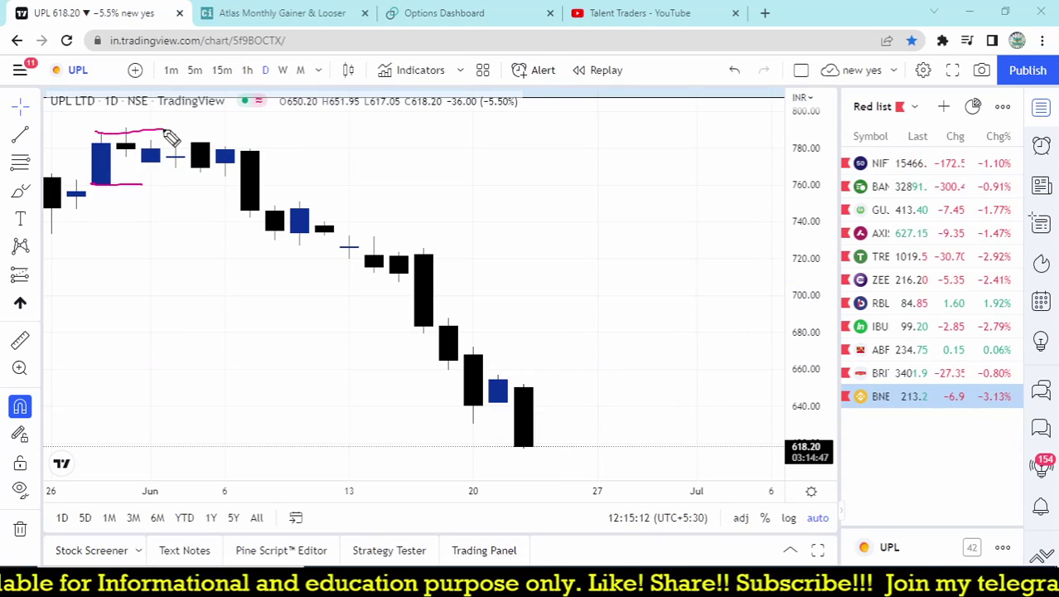
pyautogui.moveTo(133, 176)
pyautogui.mouseDown()
pyautogui.moveTo(149, 213)
pyautogui.moveTo(166, 170)
pyautogui.mouseUp()
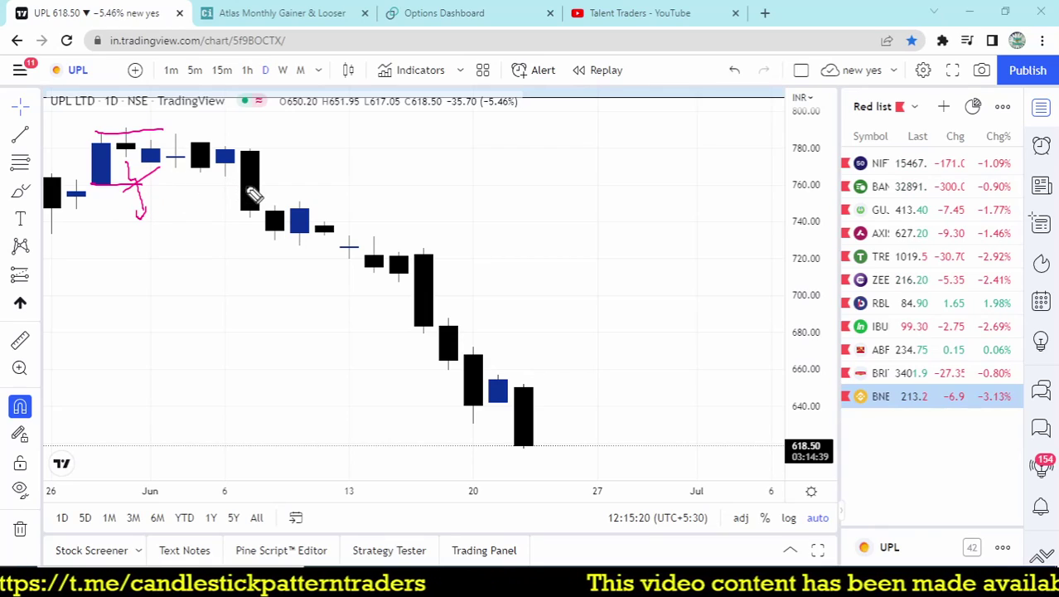
pyautogui.moveTo(231, 186)
pyautogui.mouseDown()
pyautogui.moveTo(269, 182)
pyautogui.moveTo(266, 217)
pyautogui.moveTo(505, 428)
pyautogui.mouseUp()
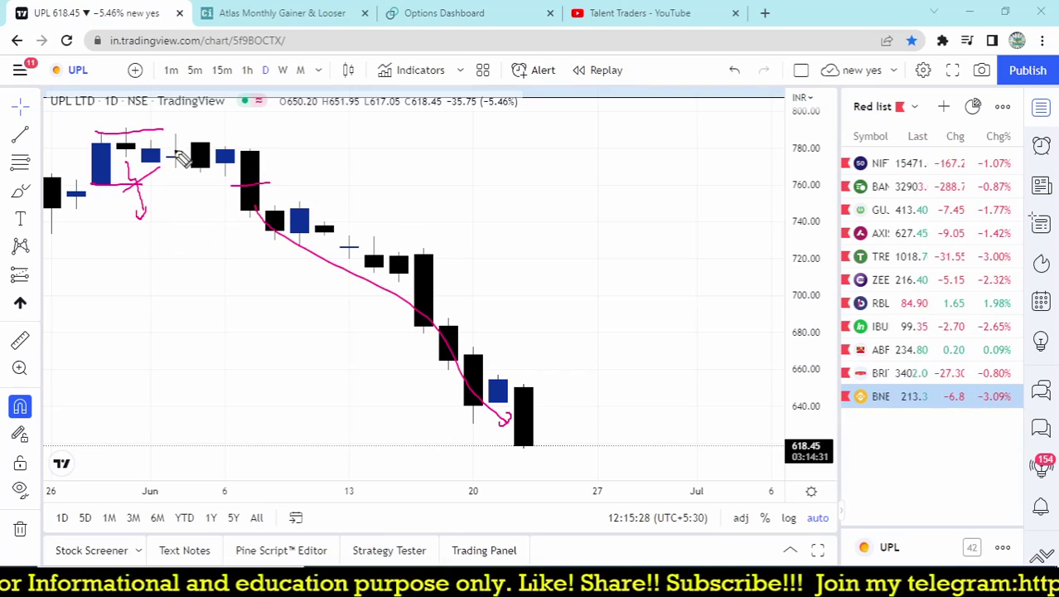
pyautogui.moveTo(503, 365)
pyautogui.mouseDown()
pyautogui.moveTo(485, 427)
pyautogui.moveTo(532, 355)
pyautogui.moveTo(496, 356)
pyautogui.mouseUp()
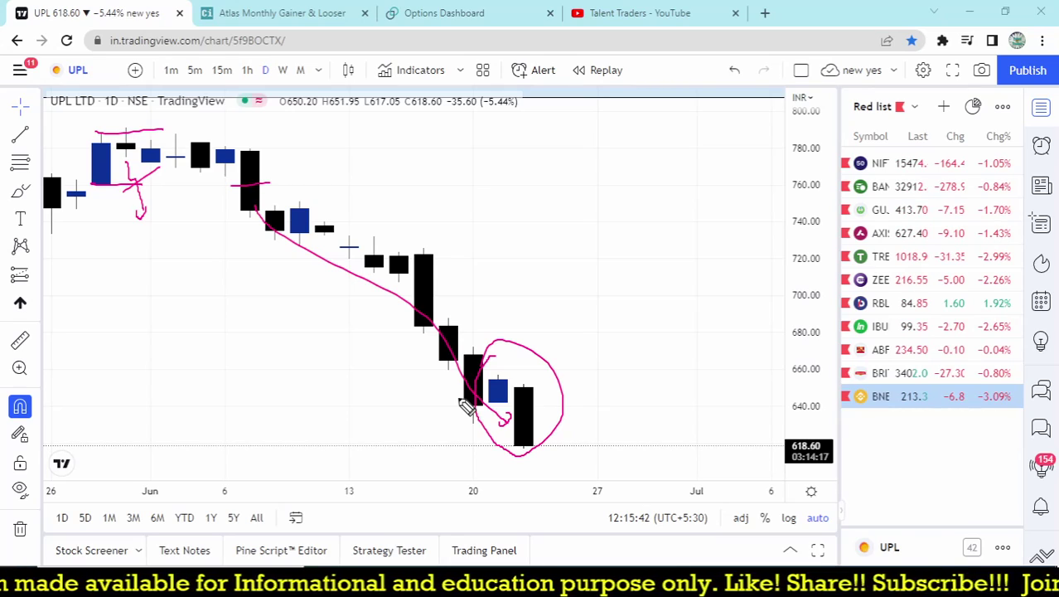
# Clear every brush drawing from the UPL chart with the Escape shortcut.
pyautogui.press('Escape')
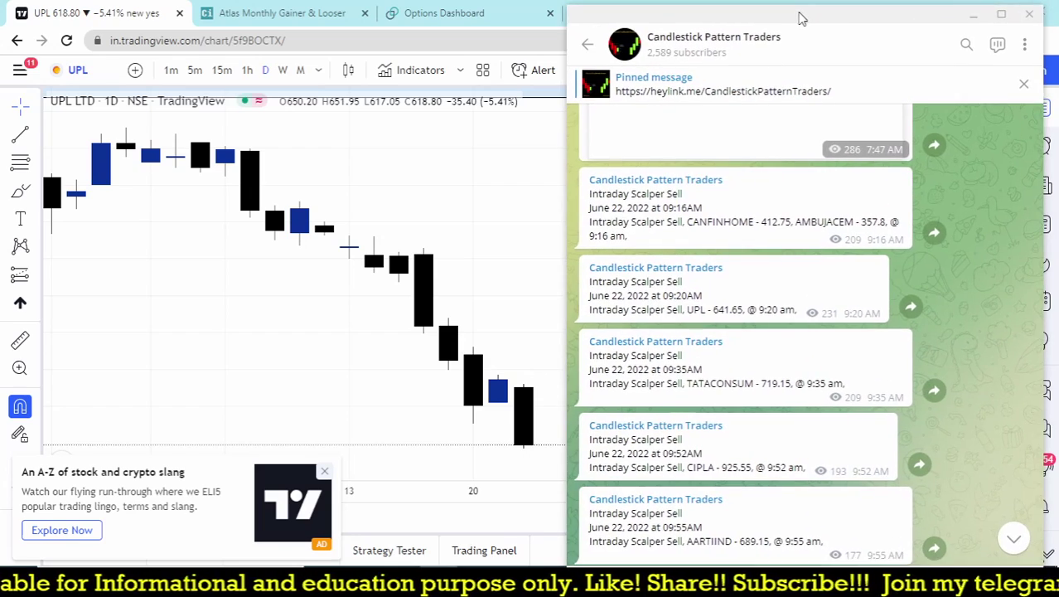
# Place Telegram beside the chart and mark up the Intraday Scalper Sell signal, writing its 9:16 time.
pyautogui.moveTo(797, 24); pyautogui.dragTo(816, 14)
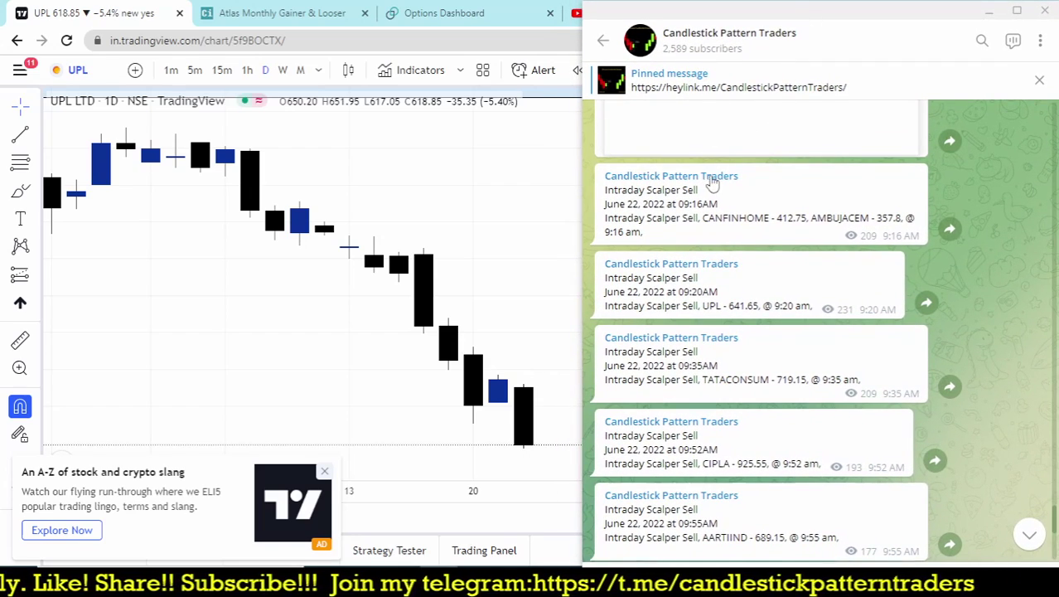
pyautogui.scroll(-1, 711, 179)
pyautogui.scroll(1, 702, 195)
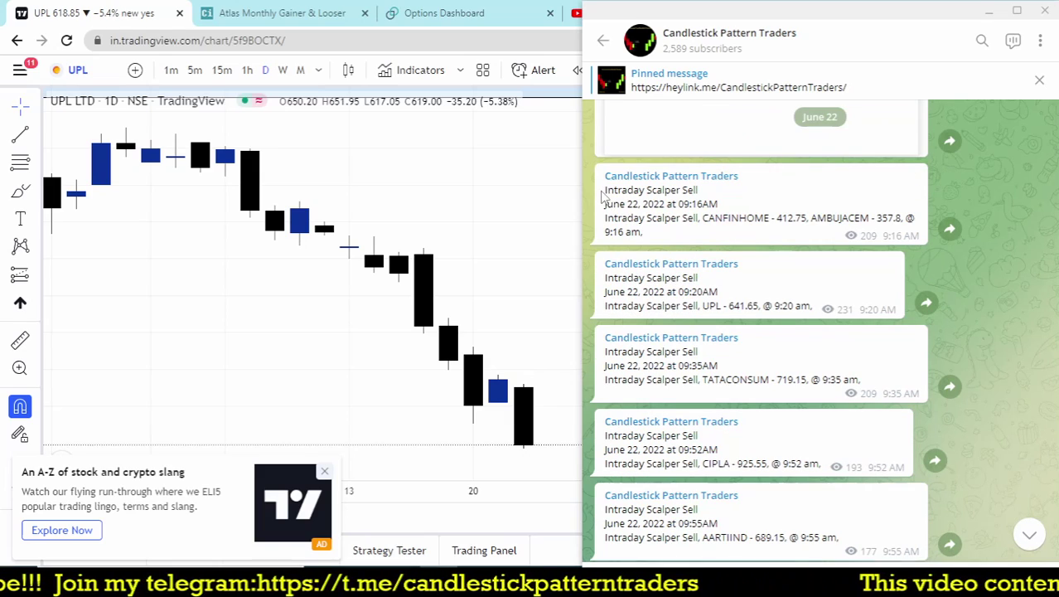
pyautogui.moveTo(605, 193); pyautogui.dragTo(701, 199)
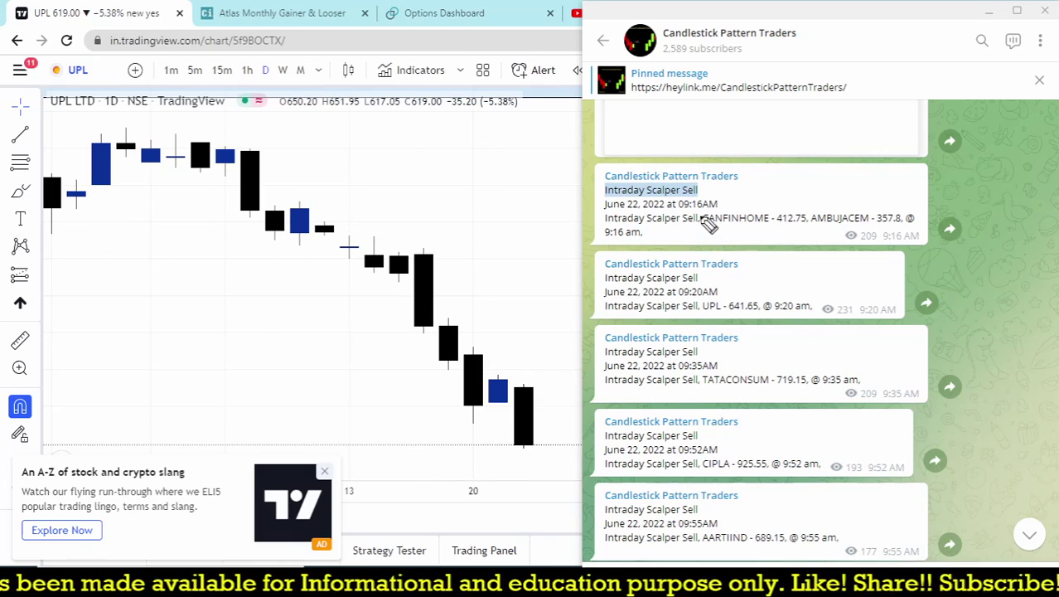
pyautogui.moveTo(440, 224)
pyautogui.mouseDown()
pyautogui.moveTo(440, 208)
pyautogui.moveTo(479, 209)
pyautogui.moveTo(482, 199)
pyautogui.mouseUp()
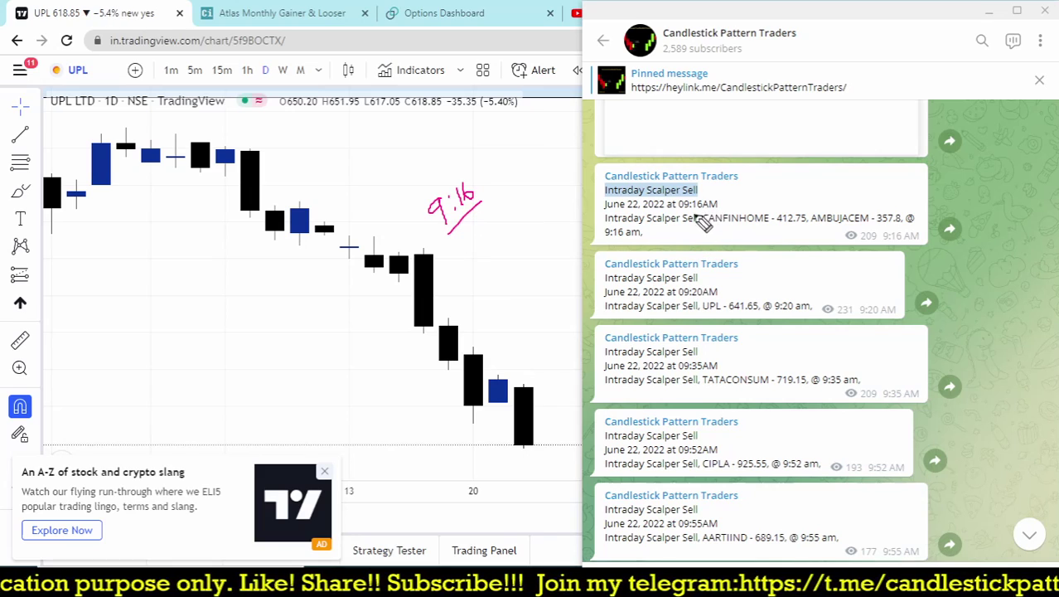
pyautogui.moveTo(704, 210)
pyautogui.mouseDown()
pyautogui.moveTo(727, 207)
pyautogui.moveTo(768, 223)
pyautogui.moveTo(871, 222)
pyautogui.mouseUp()
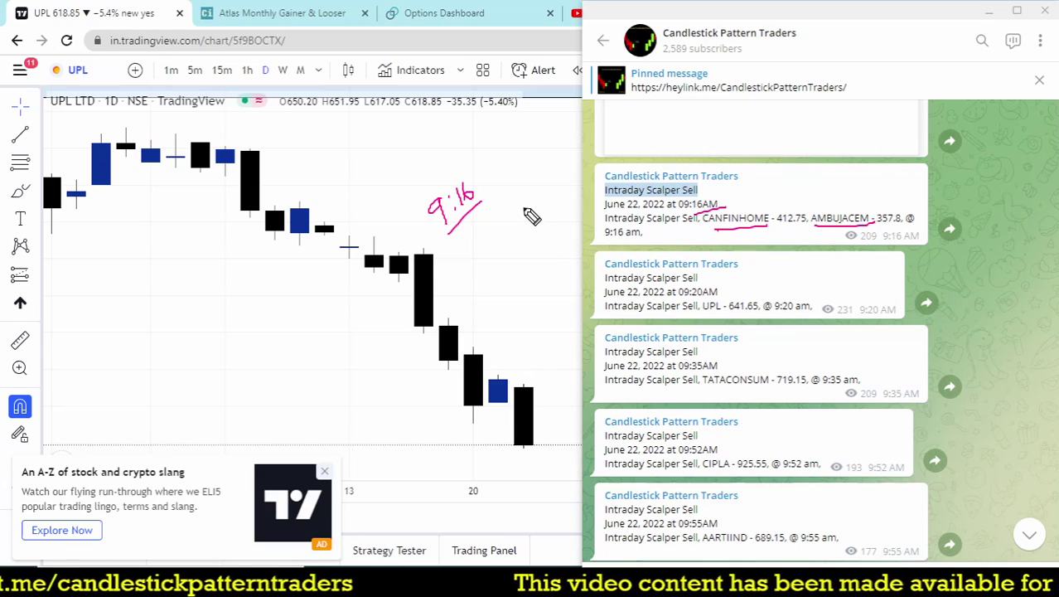
# Sketch rising strokes and an X on the chart, and circle the 9:20 UPL sell signal.
pyautogui.moveTo(237, 341); pyautogui.dragTo(288, 309)
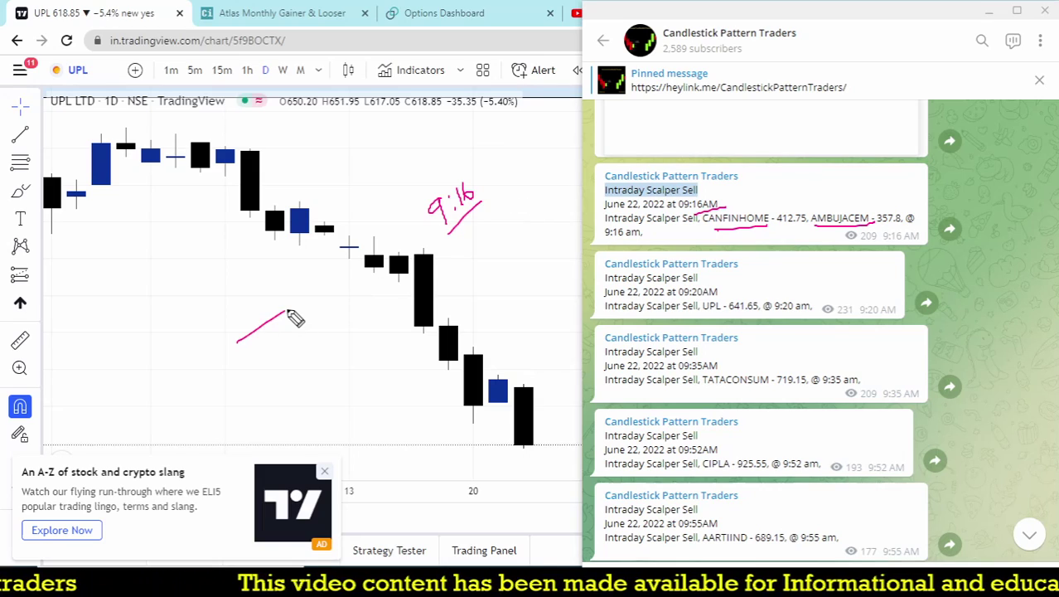
pyautogui.moveTo(185, 221); pyautogui.dragTo(253, 169)
pyautogui.moveTo(158, 316)
pyautogui.mouseDown()
pyautogui.moveTo(192, 294)
pyautogui.moveTo(147, 303)
pyautogui.moveTo(149, 286)
pyautogui.moveTo(157, 308)
pyautogui.moveTo(200, 284)
pyautogui.mouseUp()
pyautogui.moveTo(233, 204); pyautogui.dragTo(222, 259)
pyautogui.moveTo(217, 234); pyautogui.dragTo(249, 255)
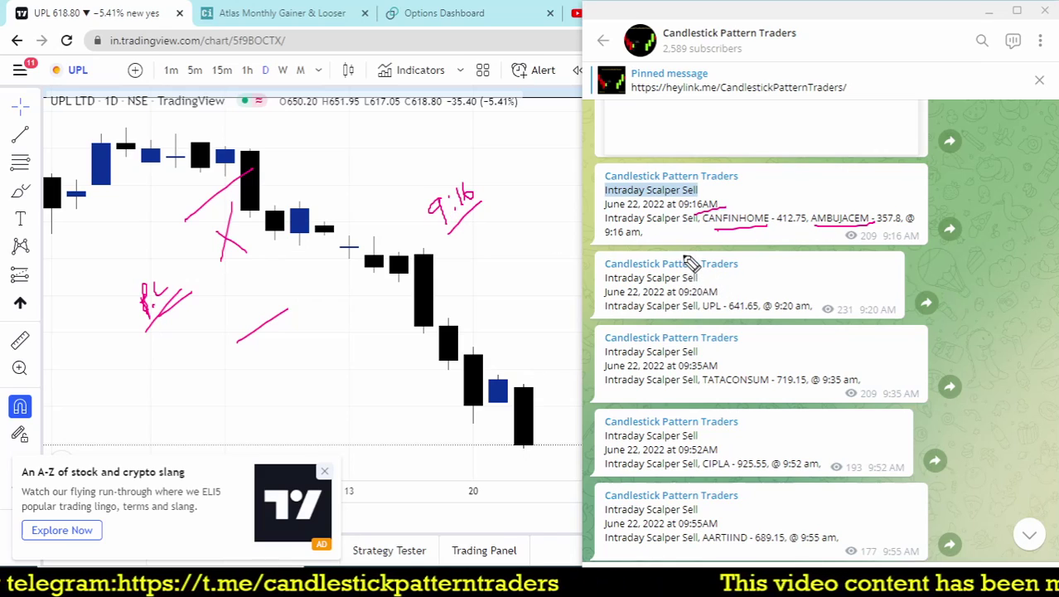
pyautogui.moveTo(678, 250)
pyautogui.mouseDown()
pyautogui.moveTo(615, 263)
pyautogui.moveTo(618, 327)
pyautogui.moveTo(704, 330)
pyautogui.moveTo(794, 261)
pyautogui.moveTo(673, 252)
pyautogui.mouseUp()
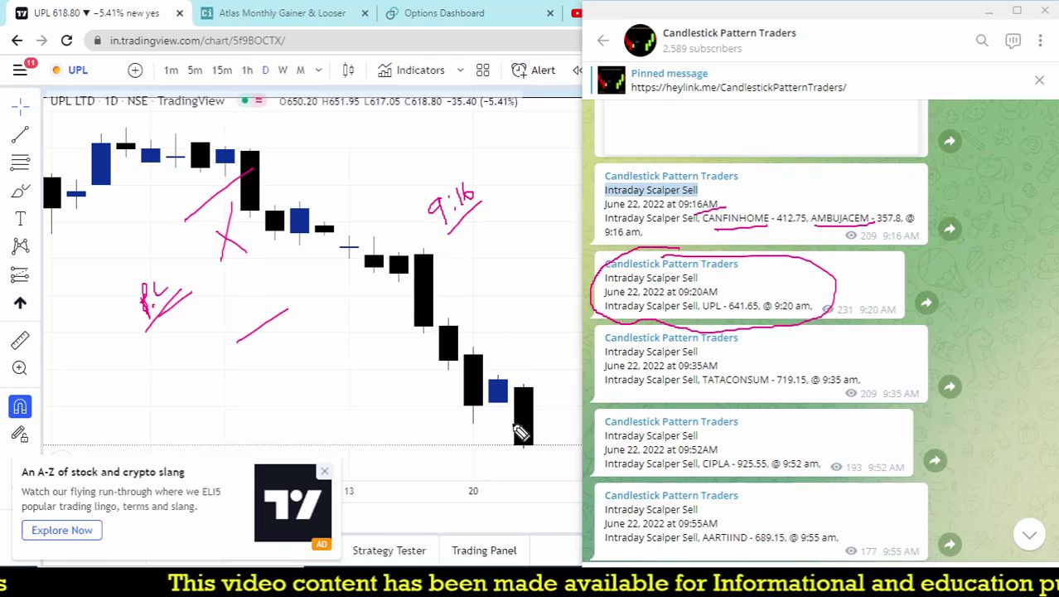
# Annotate UPL's last candles with circled price notes, a 642/618 stop note and a down arrow, then clear them.
pyautogui.moveTo(537, 389); pyautogui.dragTo(487, 405)
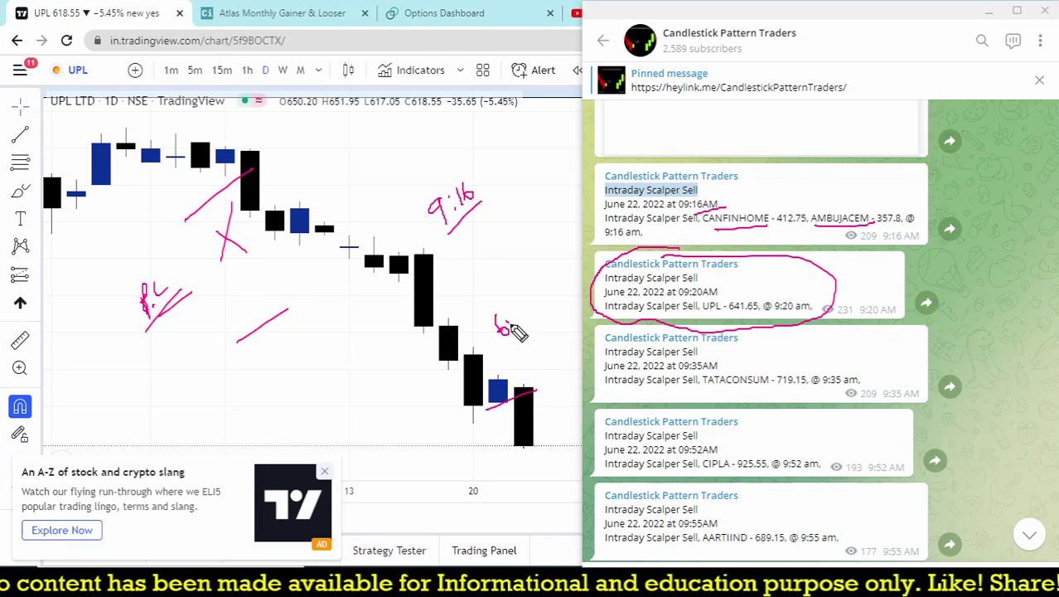
pyautogui.moveTo(511, 327); pyautogui.dragTo(531, 311)
pyautogui.moveTo(528, 370); pyautogui.dragTo(536, 344)
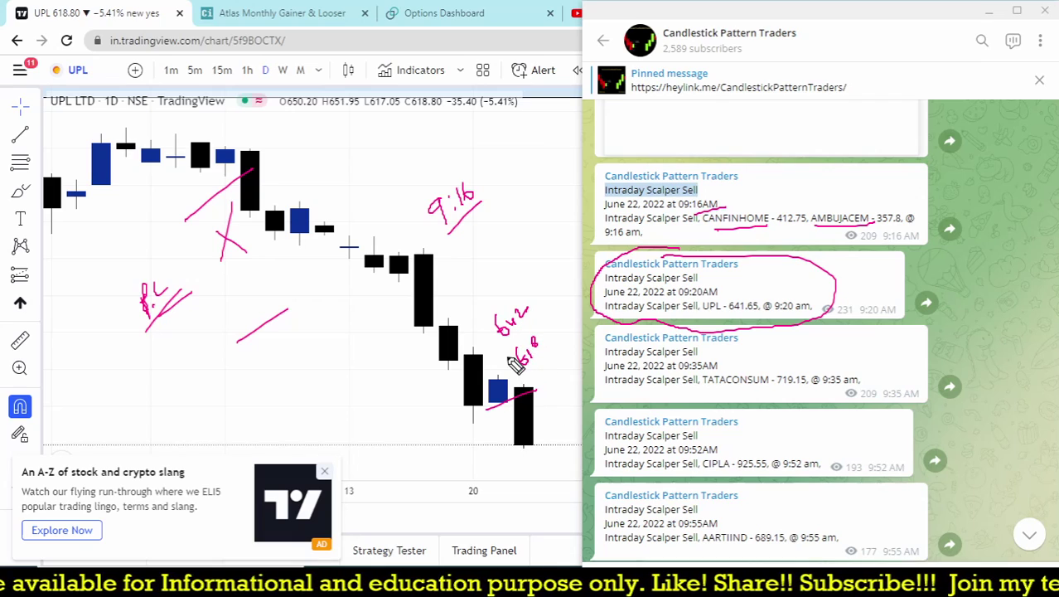
pyautogui.moveTo(507, 305)
pyautogui.mouseDown()
pyautogui.moveTo(555, 319)
pyautogui.moveTo(508, 300)
pyautogui.mouseUp()
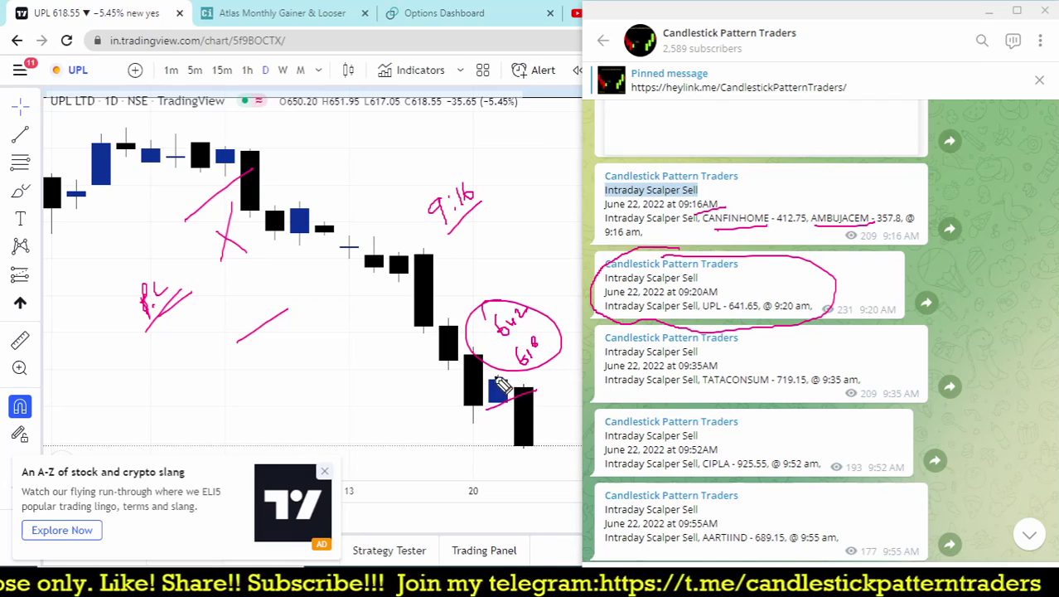
pyautogui.moveTo(566, 369); pyautogui.dragTo(580, 344)
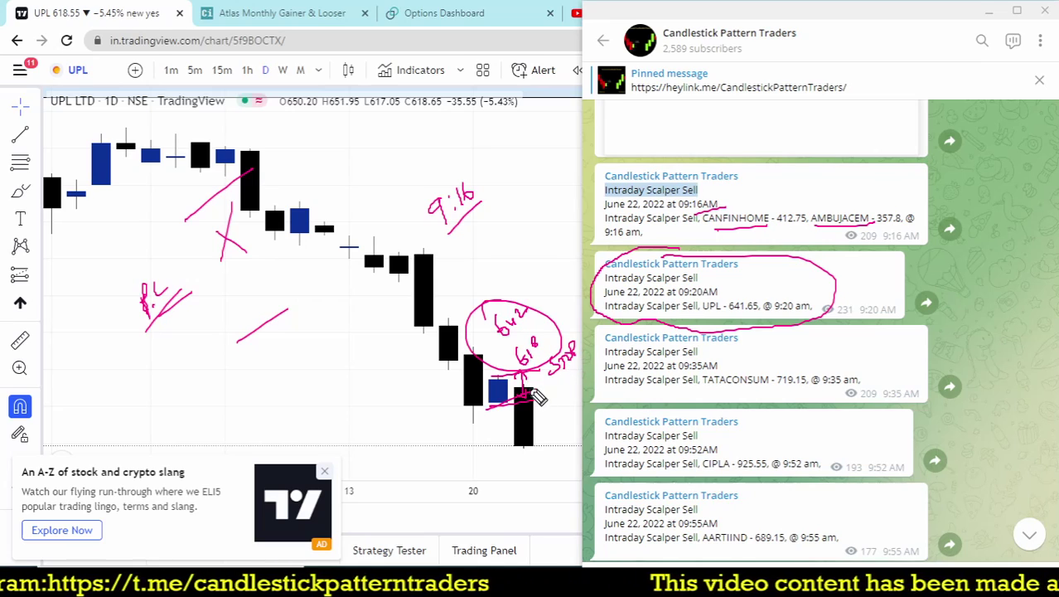
pyautogui.moveTo(524, 418)
pyautogui.mouseDown()
pyautogui.moveTo(504, 457)
pyautogui.moveTo(558, 435)
pyautogui.mouseUp()
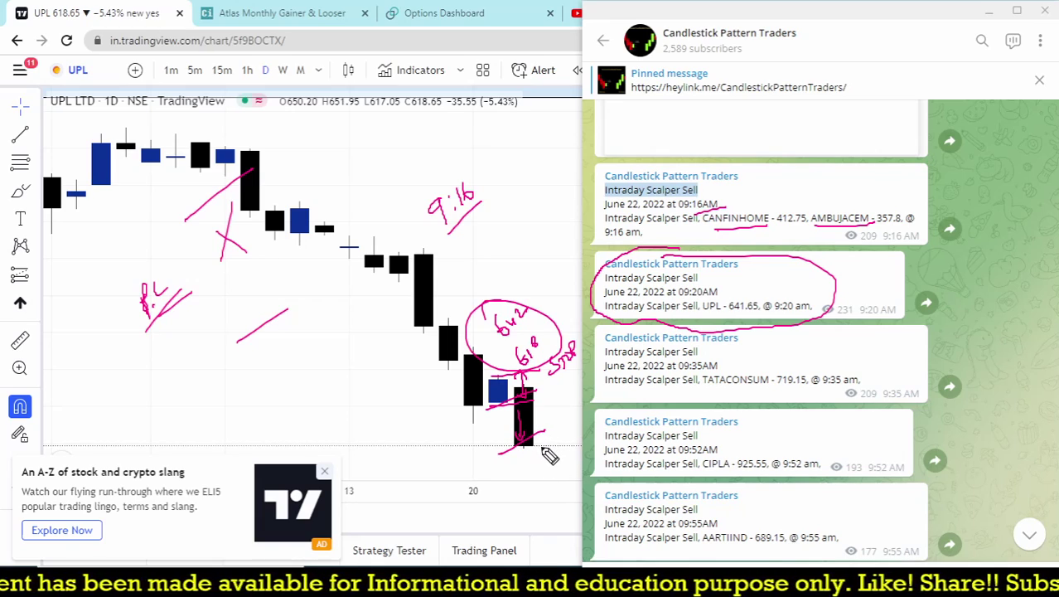
pyautogui.press('Escape')
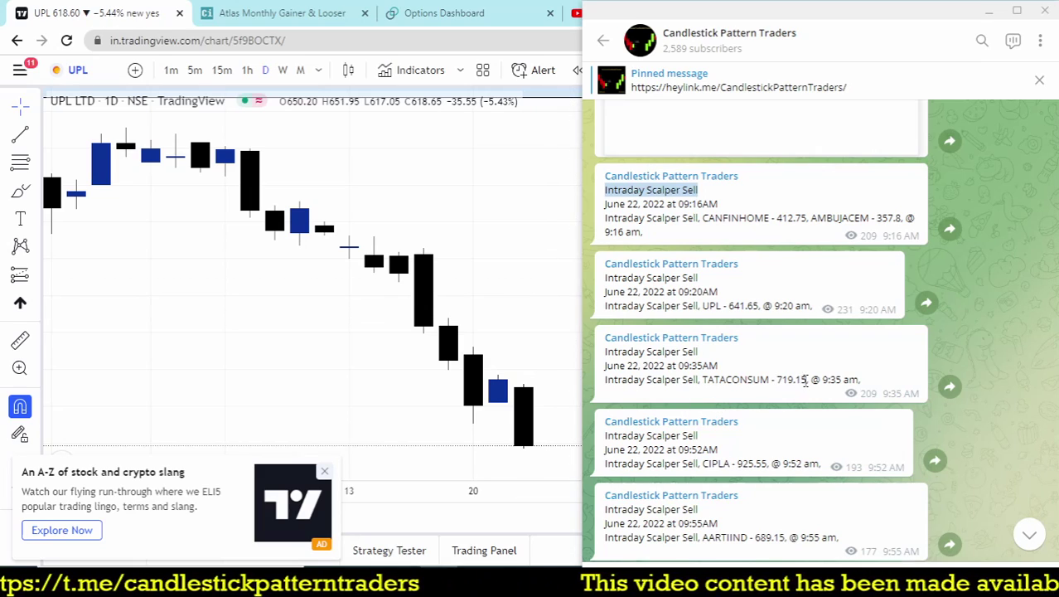
# Mark 719.15 in the TATACONSUM signal and load the TATACONSUM NSE chart via symbol search 'TATACO'.
pyautogui.moveTo(805, 381); pyautogui.dragTo(776, 380)
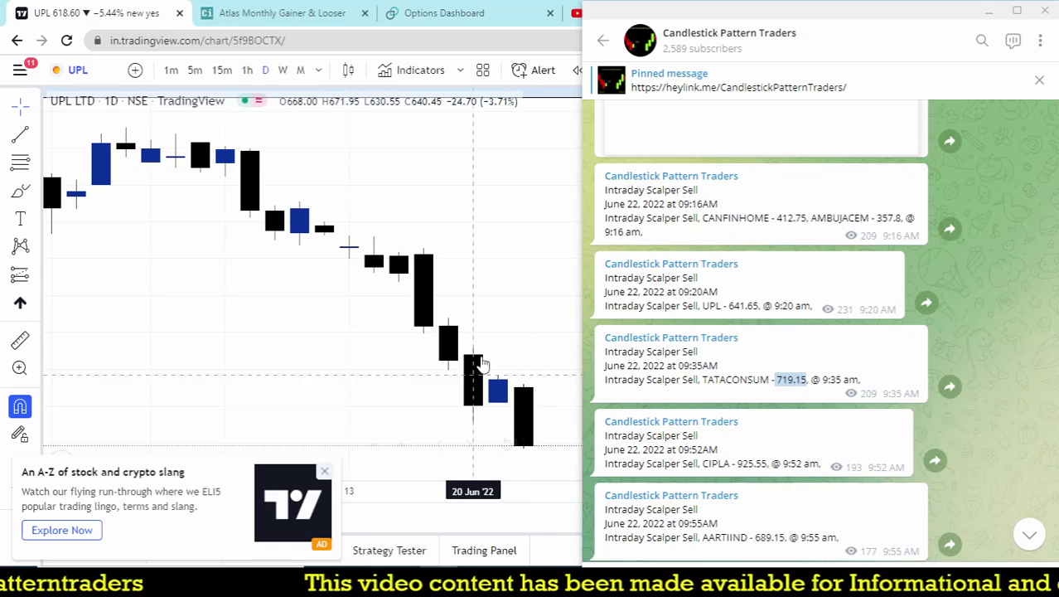
pyautogui.click(465, 304)
pyautogui.write('TA')
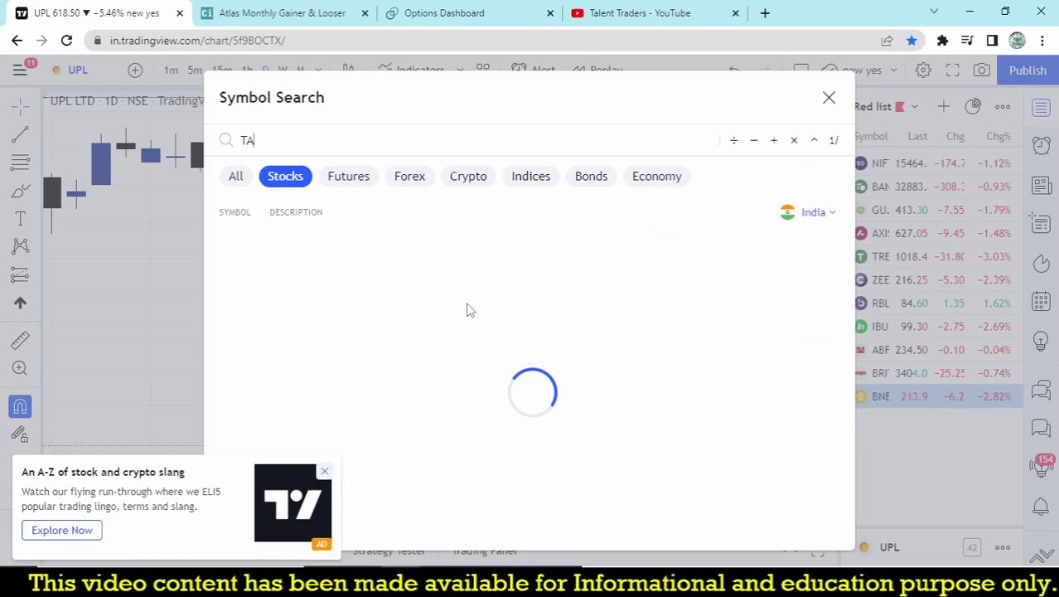
pyautogui.write('TACO')
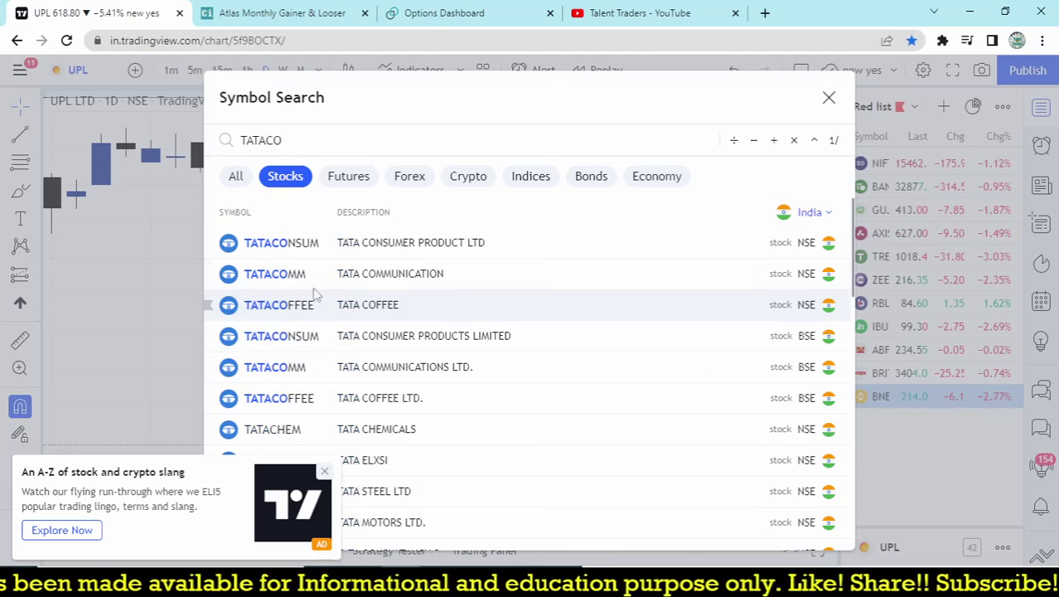
pyautogui.click(347, 245)
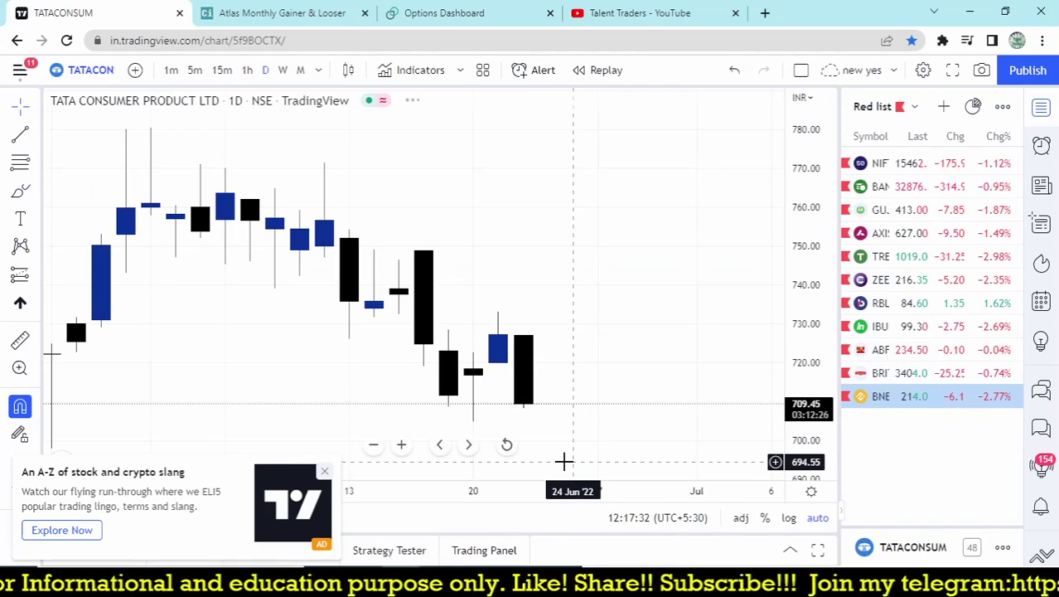
pyautogui.hotkey('alt', 'Tab')
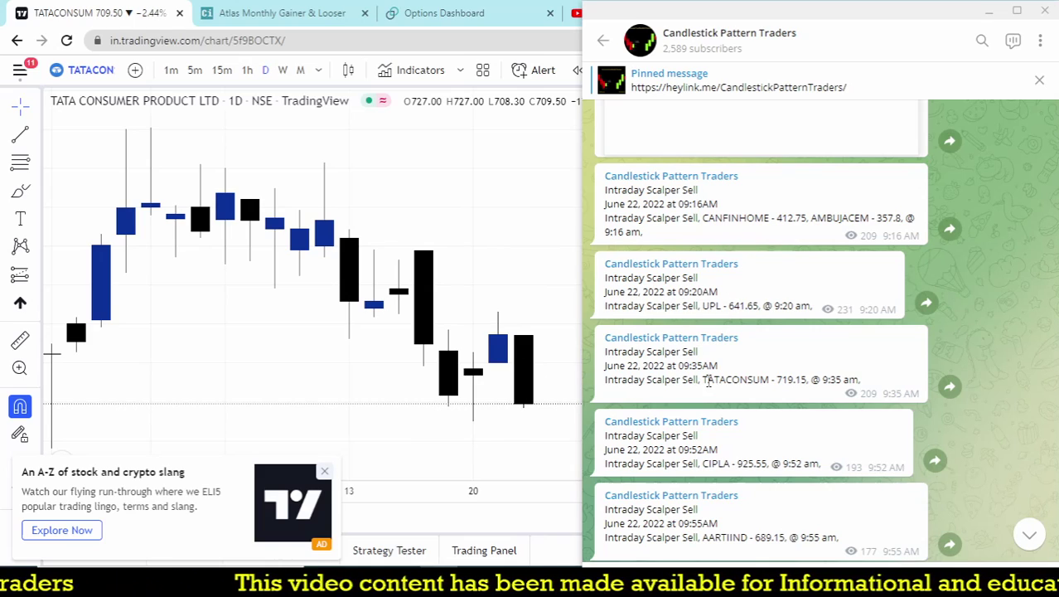
pyautogui.moveTo(706, 380); pyautogui.dragTo(862, 382)
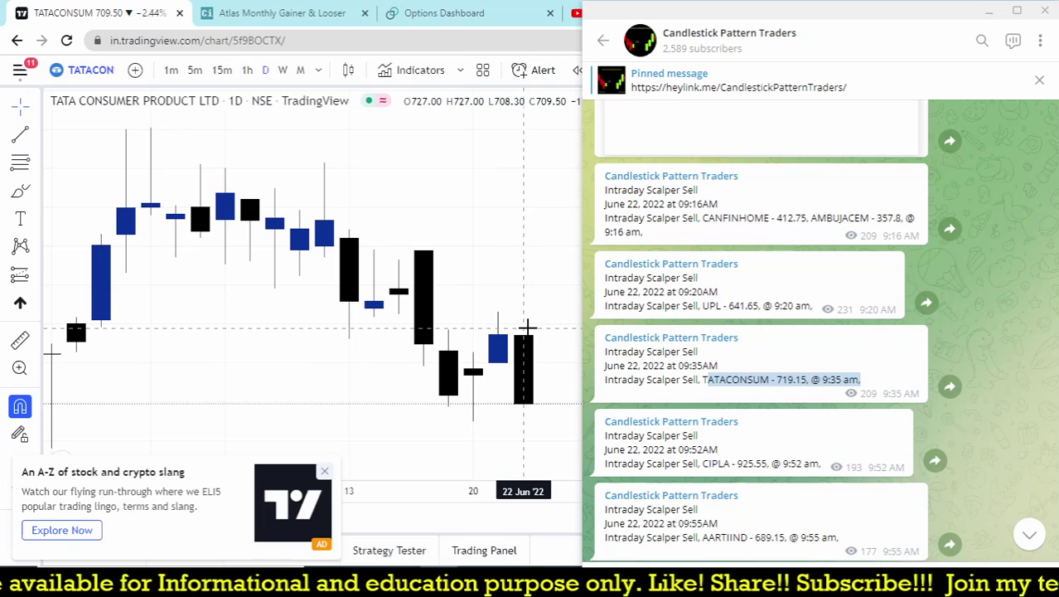
pyautogui.click(549, 293)
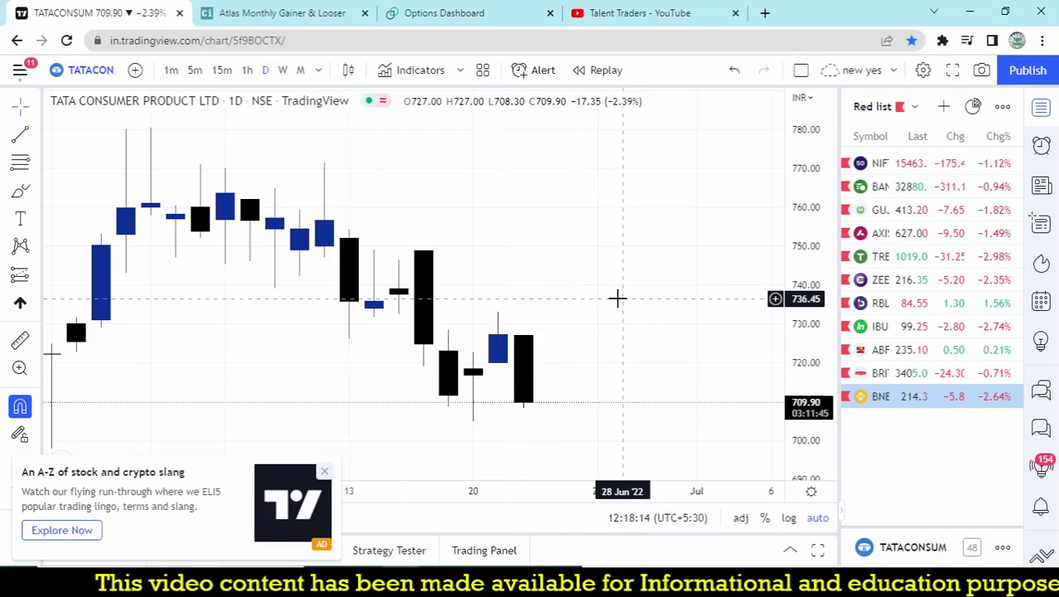
# Close the stock-slang ad and the Go ad-free upgrade prompt.
pyautogui.scroll(-1, 614, 296)
pyautogui.click(324, 472)
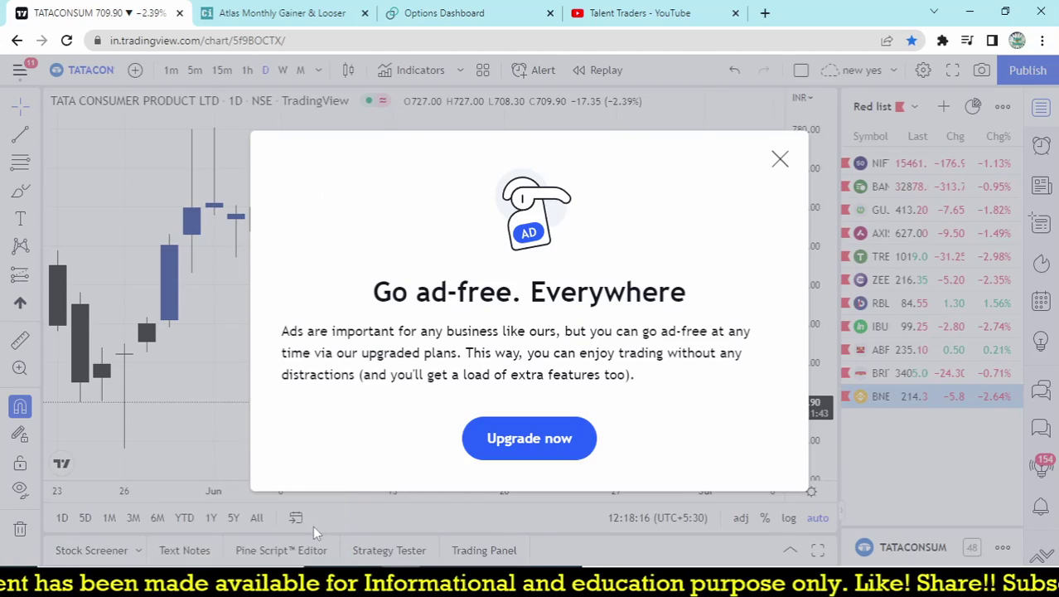
pyautogui.click(780, 159)
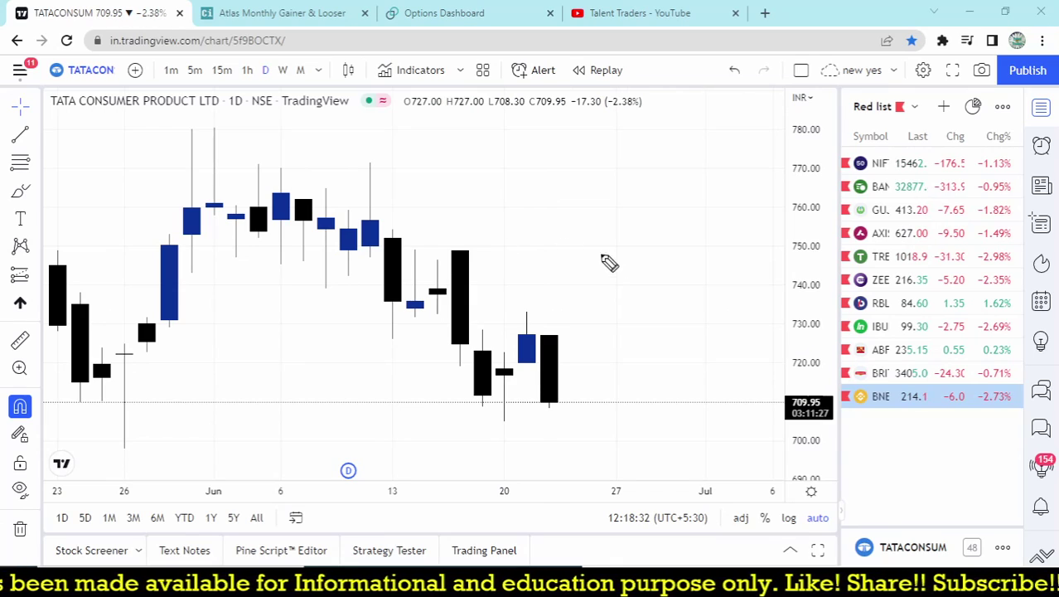
# Annotate the TATACONSUM candles with a Buy note, circled notes and a level near 721, then erase them.
pyautogui.moveTo(521, 338); pyautogui.dragTo(589, 260)
pyautogui.moveTo(630, 224)
pyautogui.mouseDown()
pyautogui.moveTo(624, 240)
pyautogui.moveTo(649, 219)
pyautogui.mouseUp()
pyautogui.moveTo(652, 217); pyautogui.dragTo(668, 197)
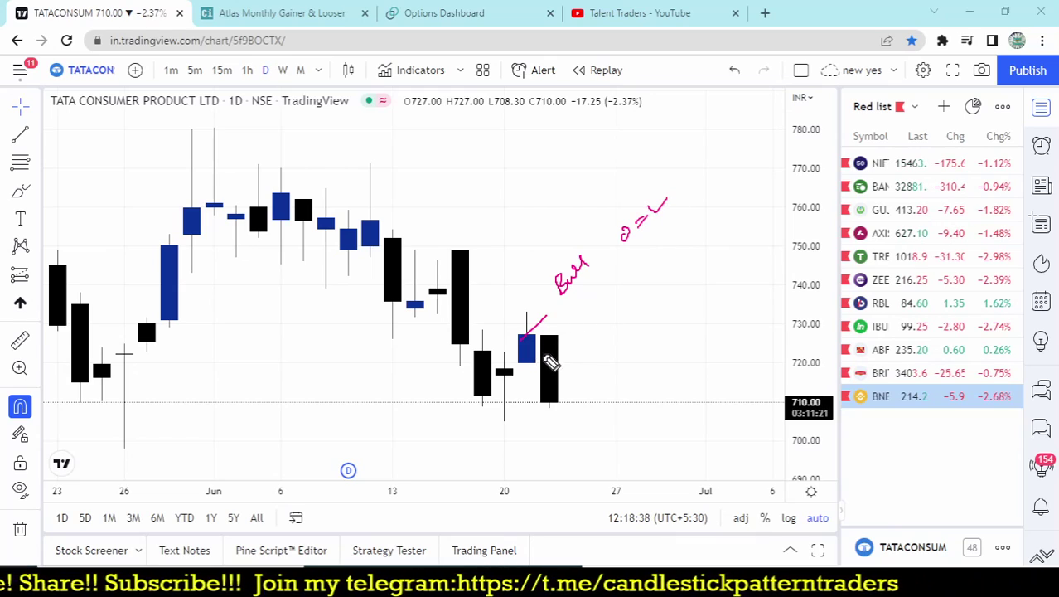
pyautogui.moveTo(516, 363); pyautogui.dragTo(554, 328)
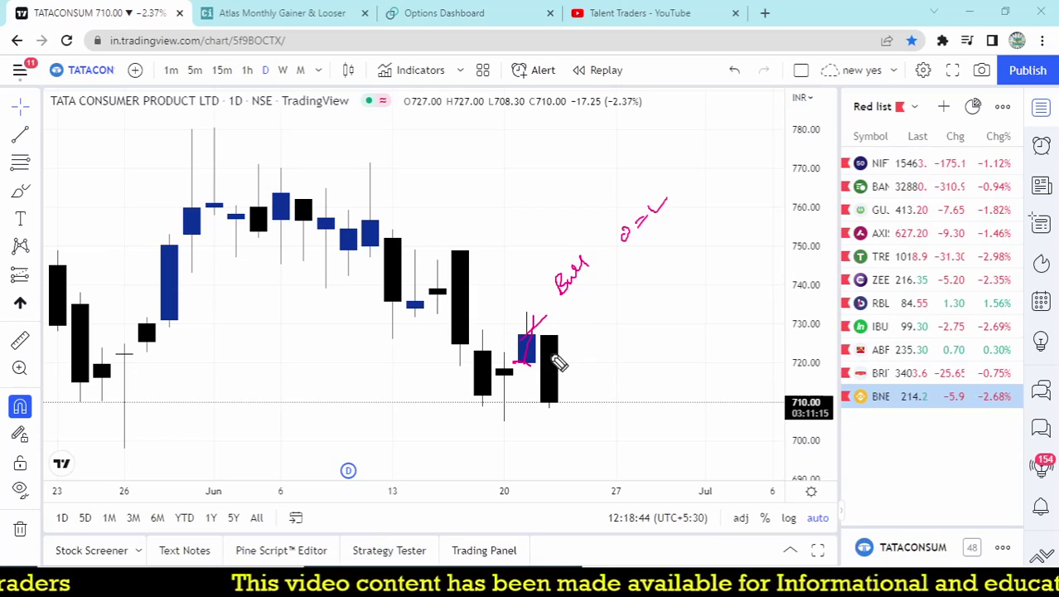
pyautogui.moveTo(548, 336); pyautogui.dragTo(579, 336)
pyautogui.moveTo(598, 302)
pyautogui.mouseDown()
pyautogui.moveTo(638, 276)
pyautogui.moveTo(615, 327)
pyautogui.moveTo(644, 260)
pyautogui.moveTo(611, 330)
pyautogui.mouseUp()
pyautogui.moveTo(636, 259)
pyautogui.mouseDown()
pyautogui.moveTo(669, 178)
pyautogui.moveTo(629, 237)
pyautogui.mouseUp()
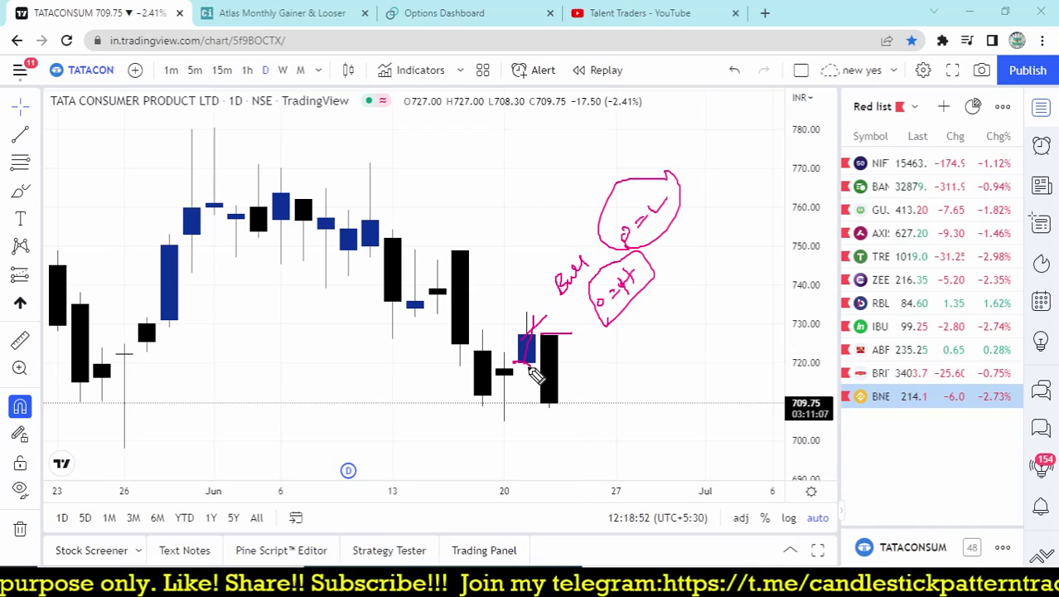
pyautogui.moveTo(516, 362)
pyautogui.mouseDown()
pyautogui.moveTo(577, 362)
pyautogui.moveTo(549, 418)
pyautogui.moveTo(562, 420)
pyautogui.mouseUp()
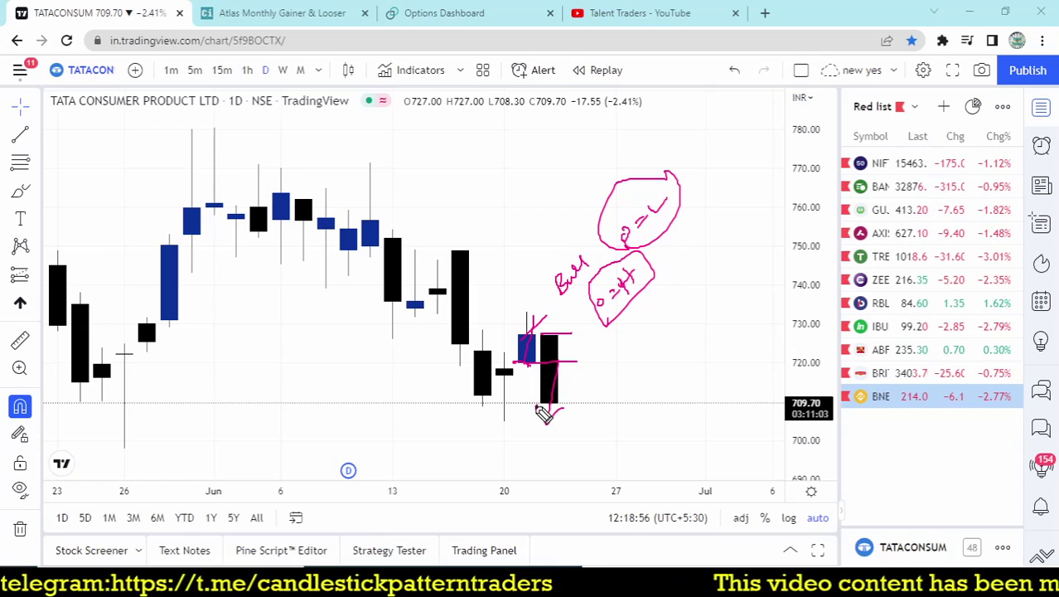
pyautogui.press('Escape')
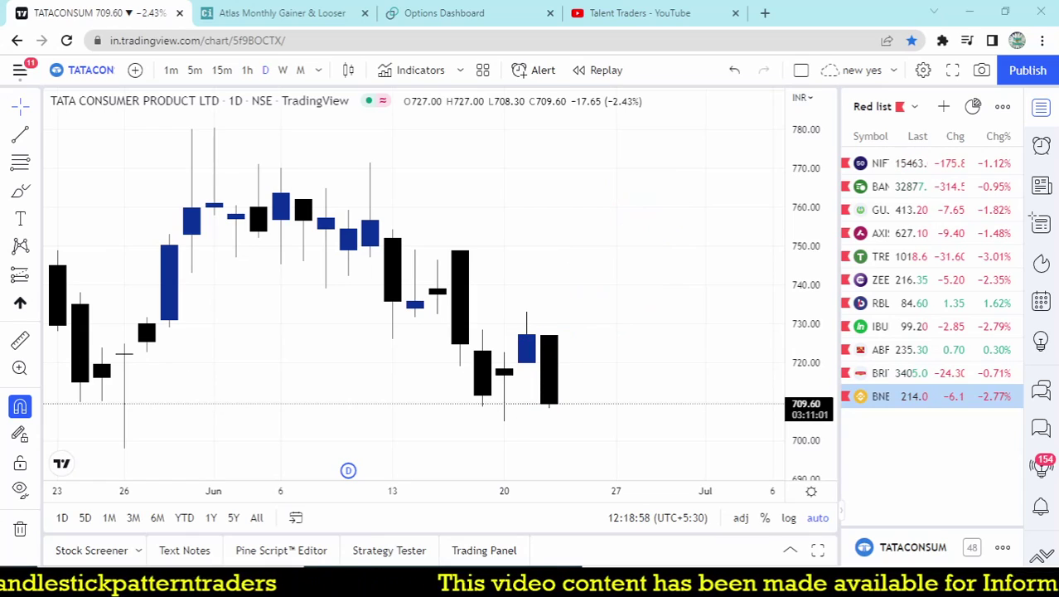
# Glance at Telegram, then load the CIPLA NSE chart by searching 'CIP'.
pyautogui.hotkey('alt', 'Tab')
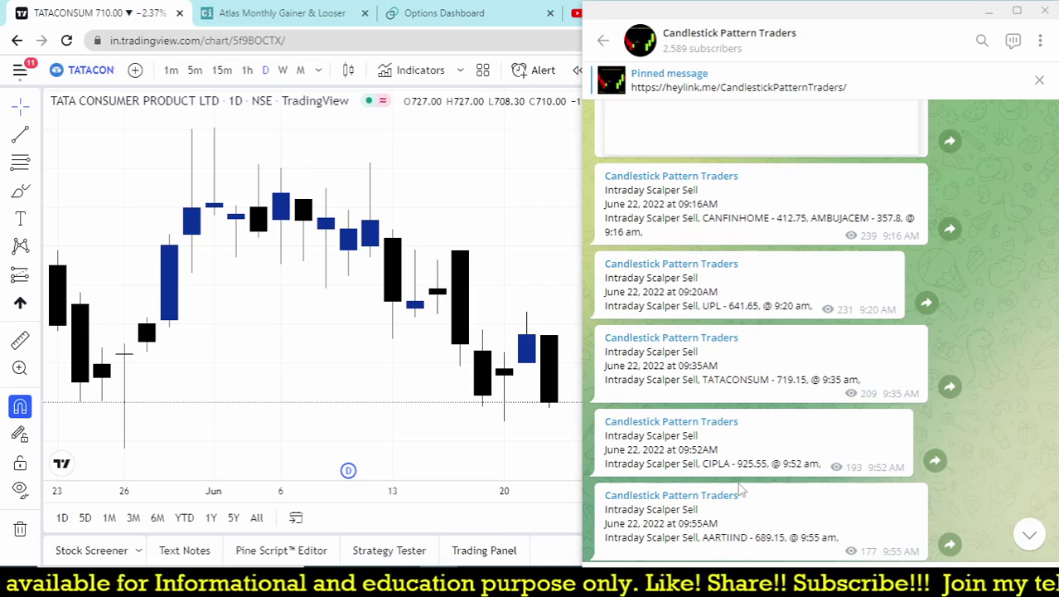
pyautogui.click(264, 376)
pyautogui.write('CIP')
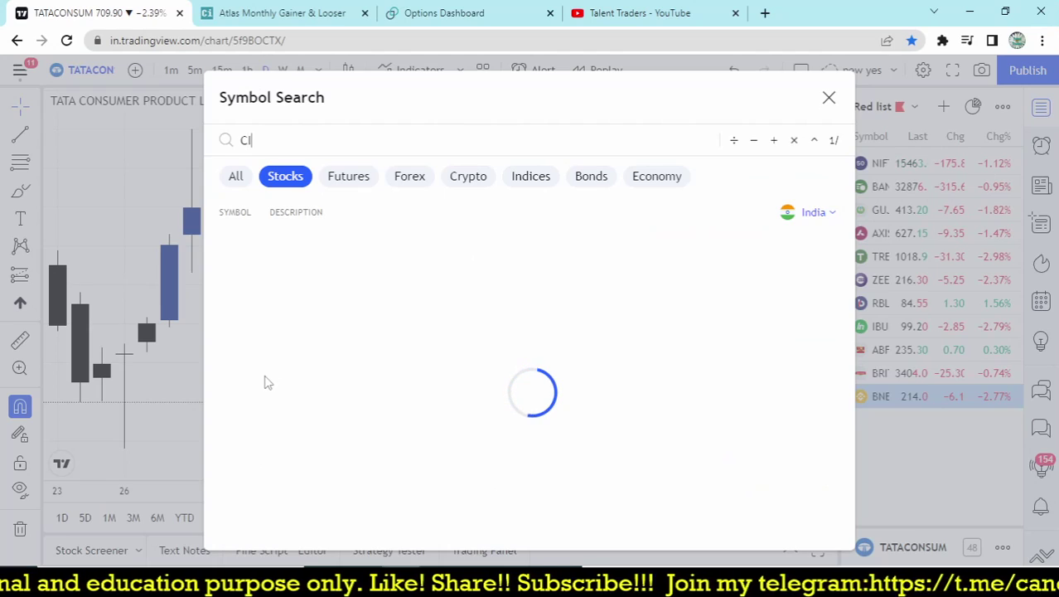
pyautogui.click(328, 254)
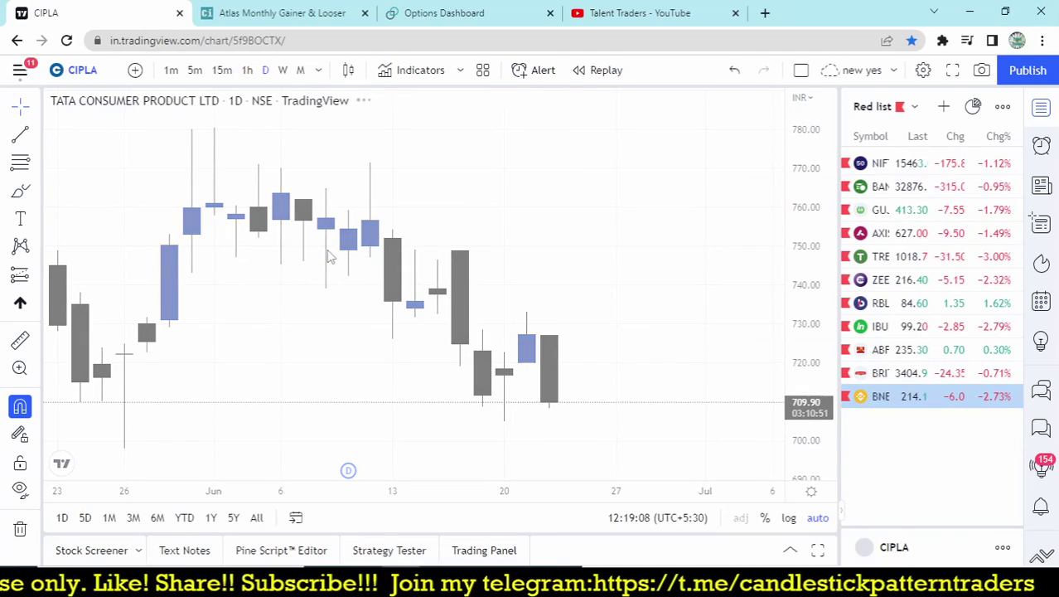